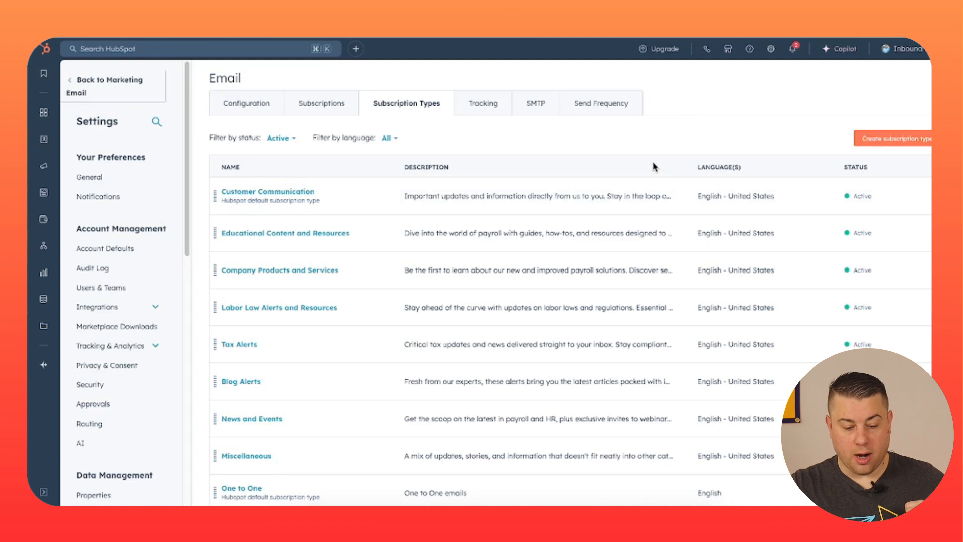
# Review the active email subscription types, from Customer Communication through One to One.
pyautogui.moveTo(360, 308)
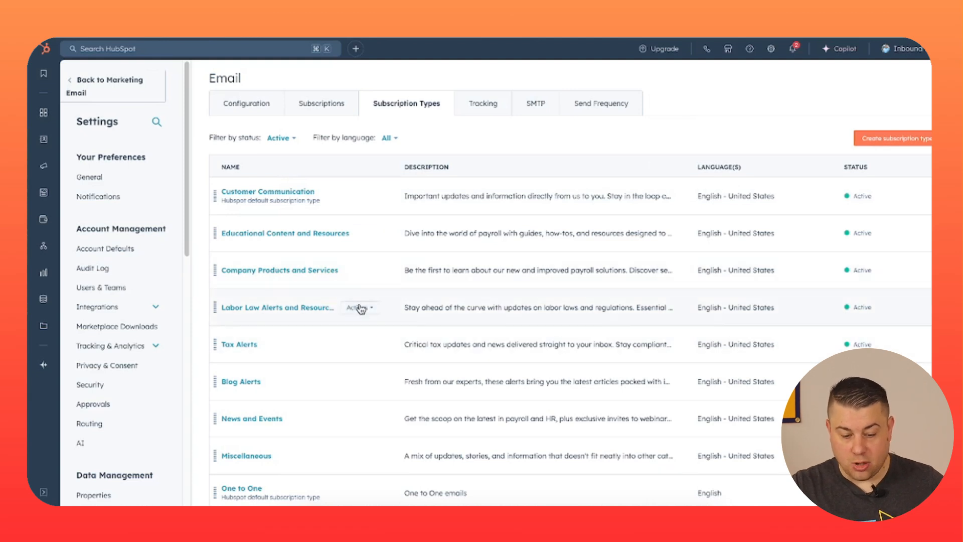
pyautogui.scroll(-1, 446, 296)
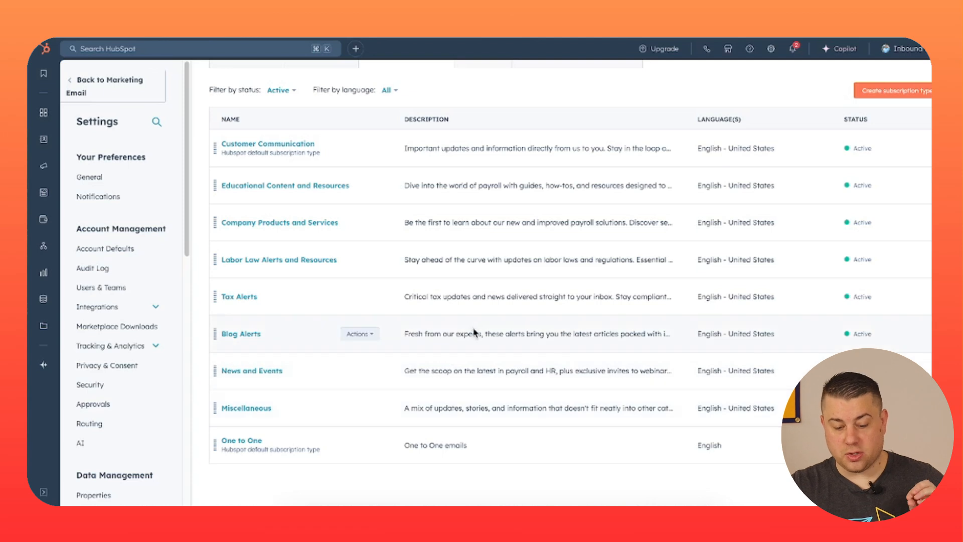
pyautogui.scroll(1, 473, 331)
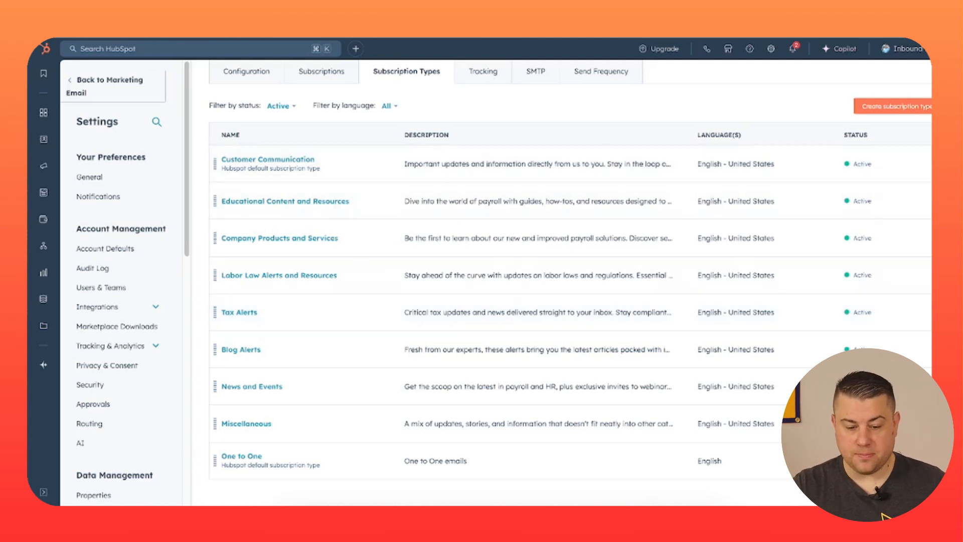
# Preview the default subscription preferences page through to its unsubscribe option, and return to the email subscription settings.
pyautogui.click(363, 37)
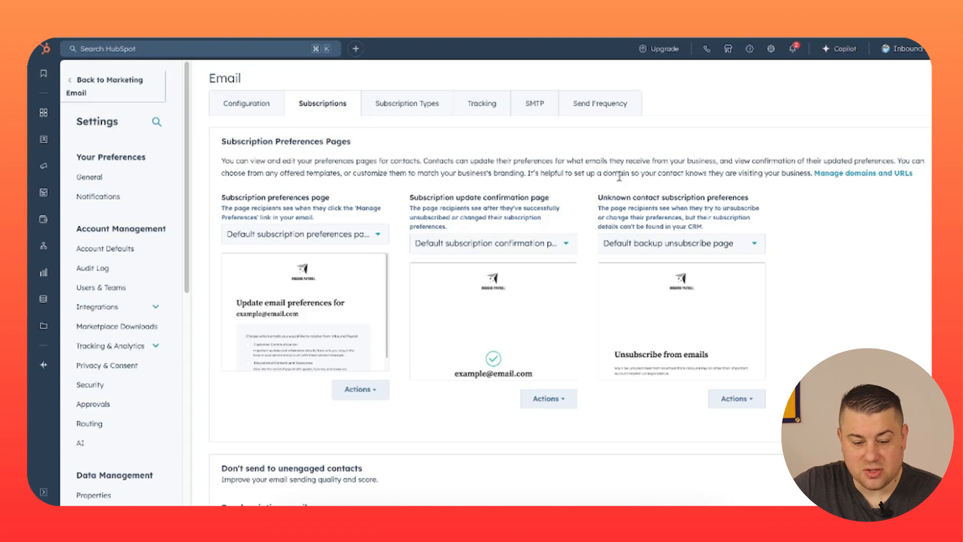
pyautogui.scroll(-1, 389, 366)
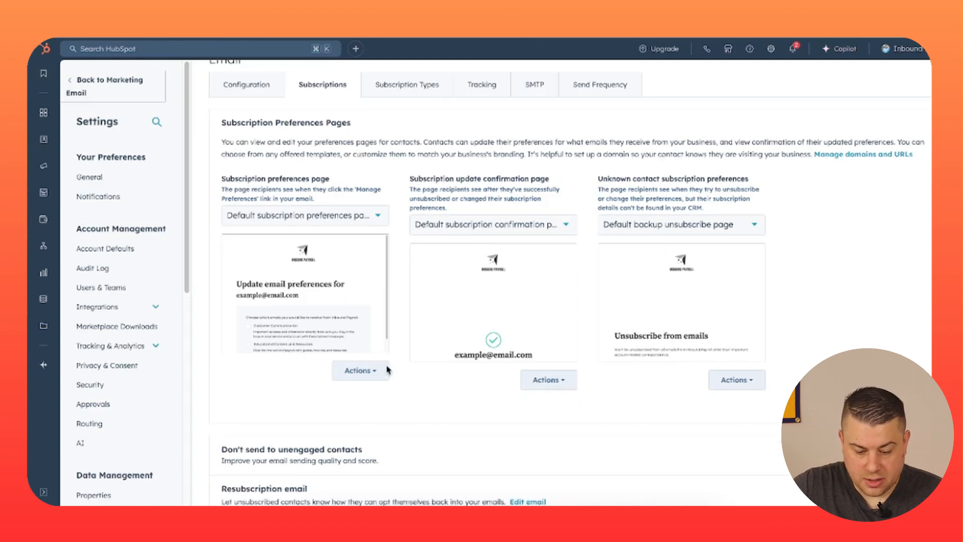
pyautogui.click(378, 370)
pyautogui.click(360, 419)
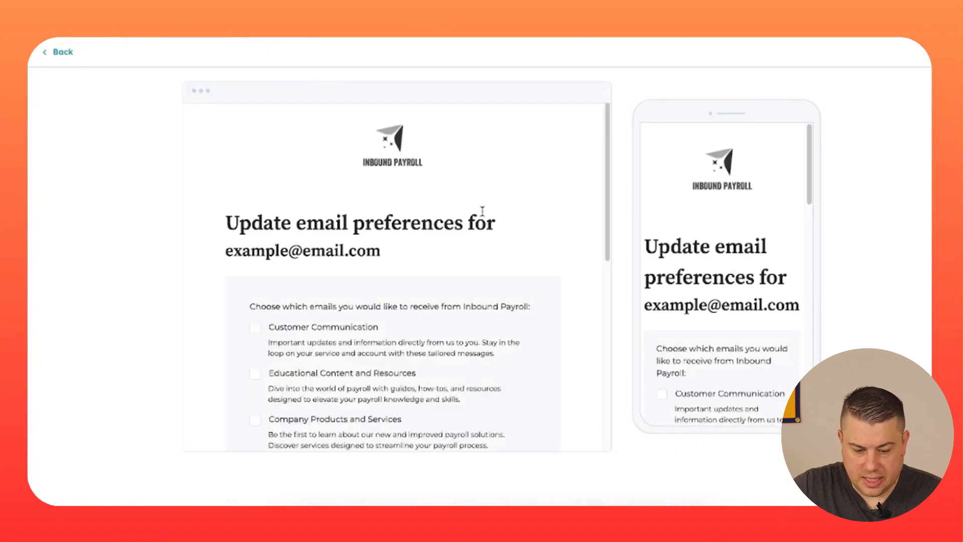
pyautogui.scroll(-5, 482, 210)
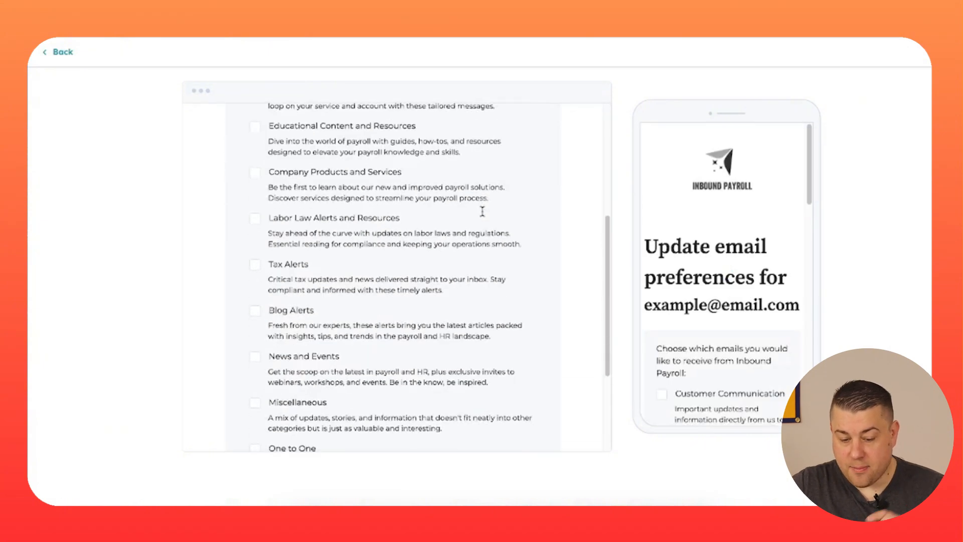
pyautogui.scroll(-3, 483, 212)
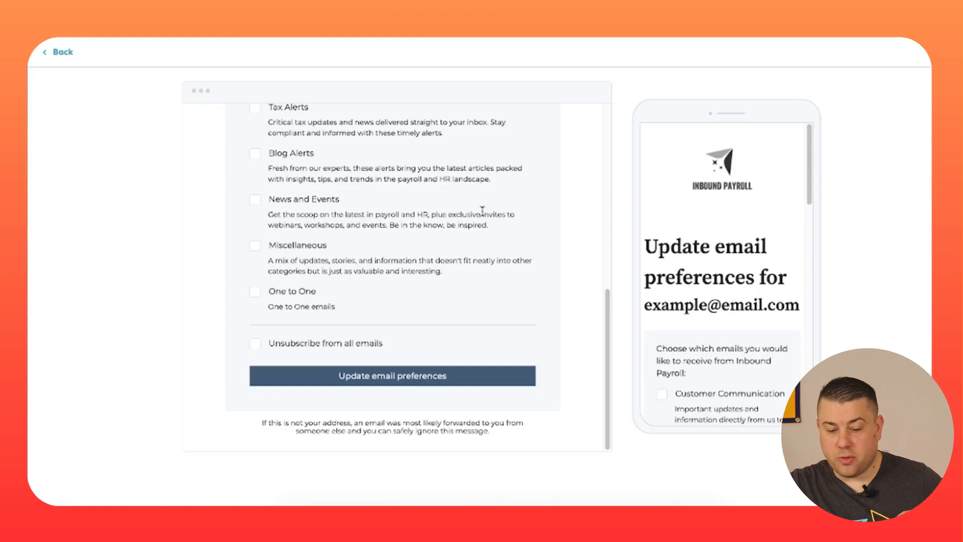
pyautogui.scroll(5, 482, 210)
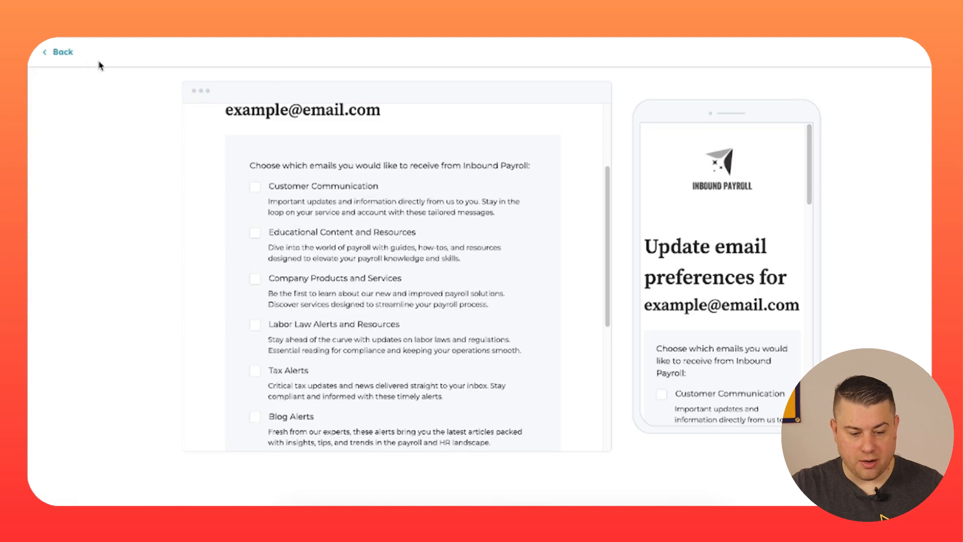
pyautogui.click(61, 52)
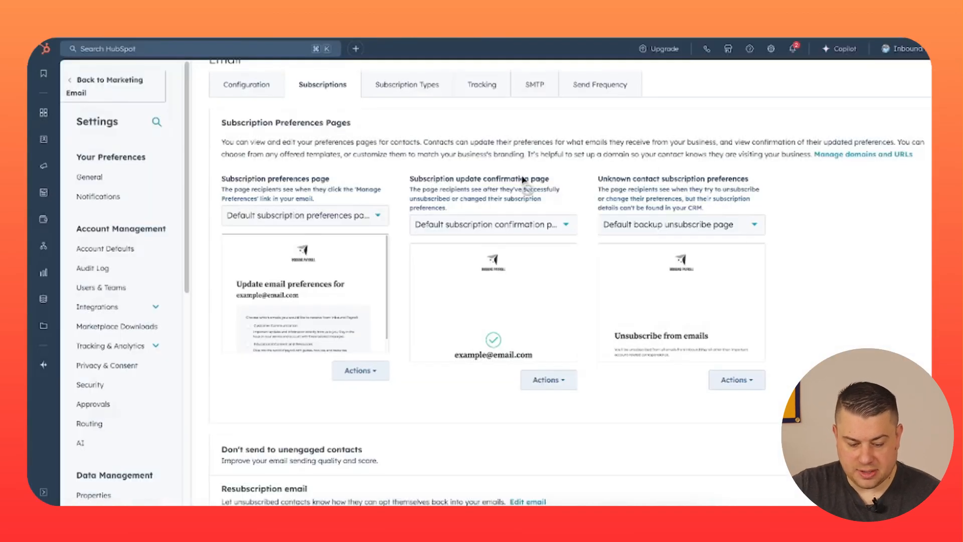
# Open the resubscription email from the subscription settings and inspect its body text block.
pyautogui.scroll(-3, 381, 261)
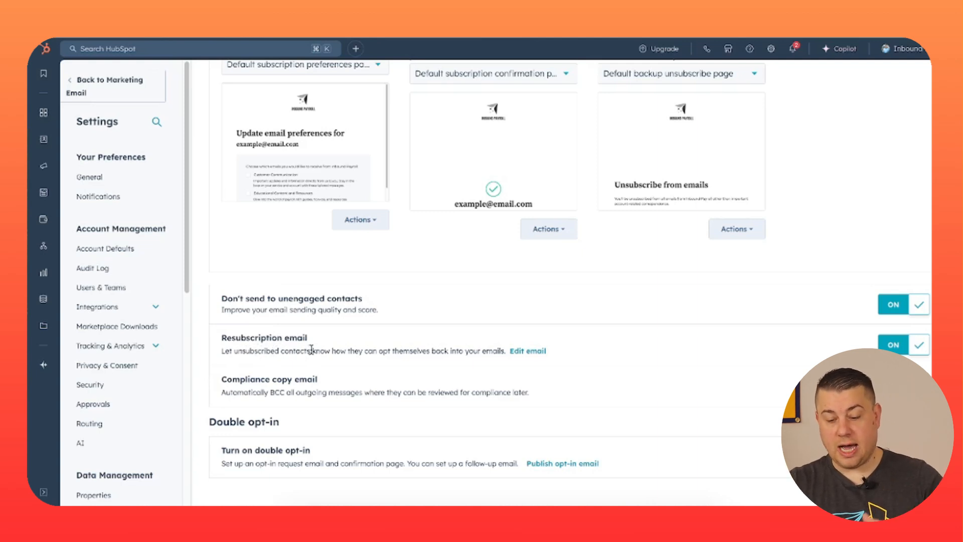
pyautogui.click(521, 354)
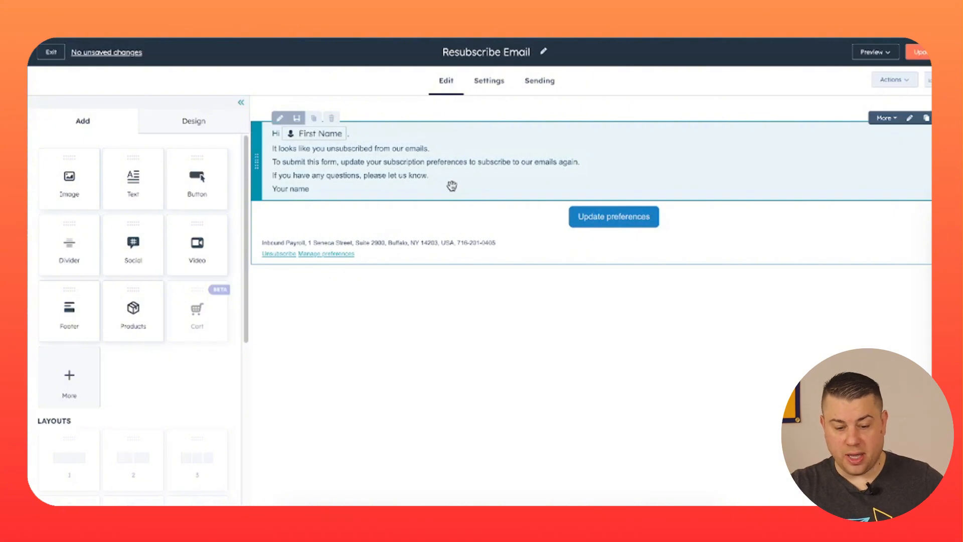
pyautogui.click(366, 174)
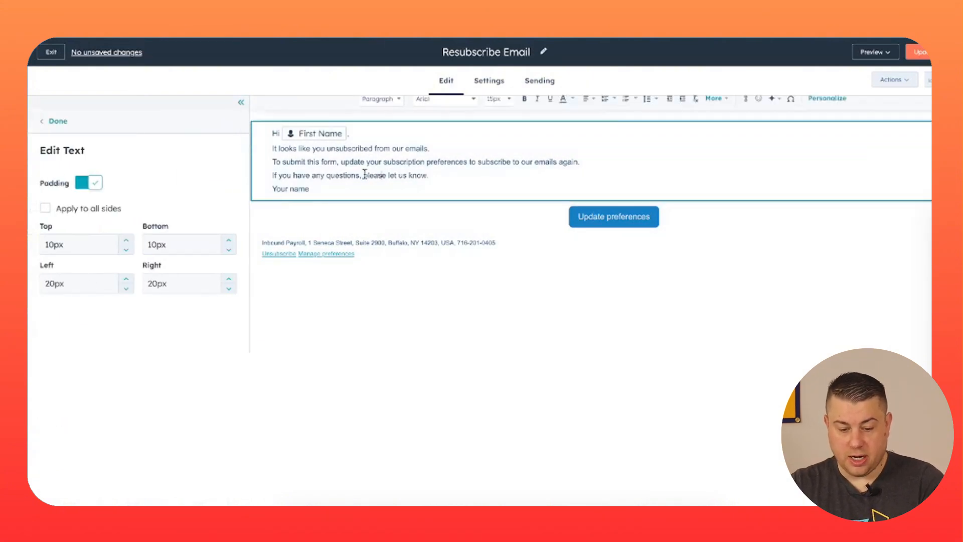
pyautogui.click(440, 299)
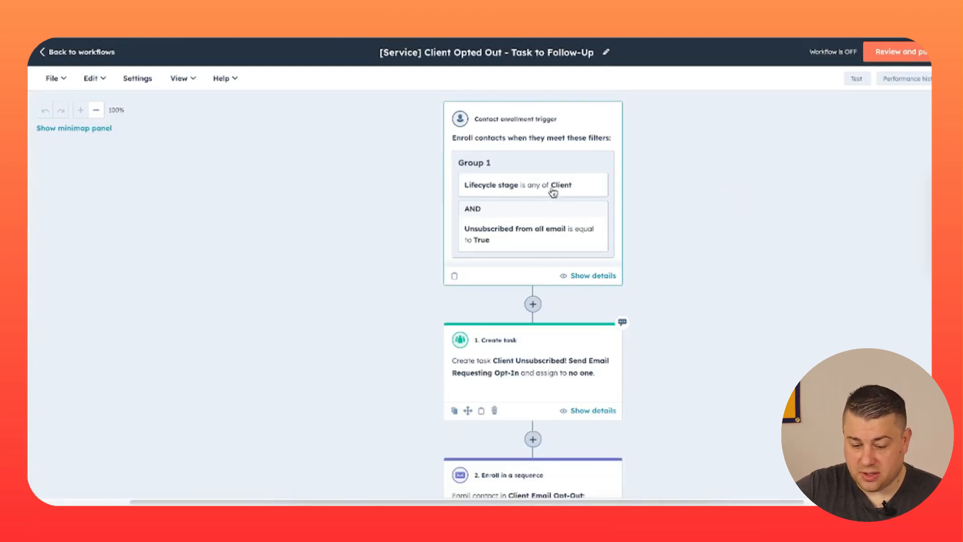
# Examine all filter groups of the contact enrollment trigger and the create-task action in the client opt-out workflow.
pyautogui.click(588, 276)
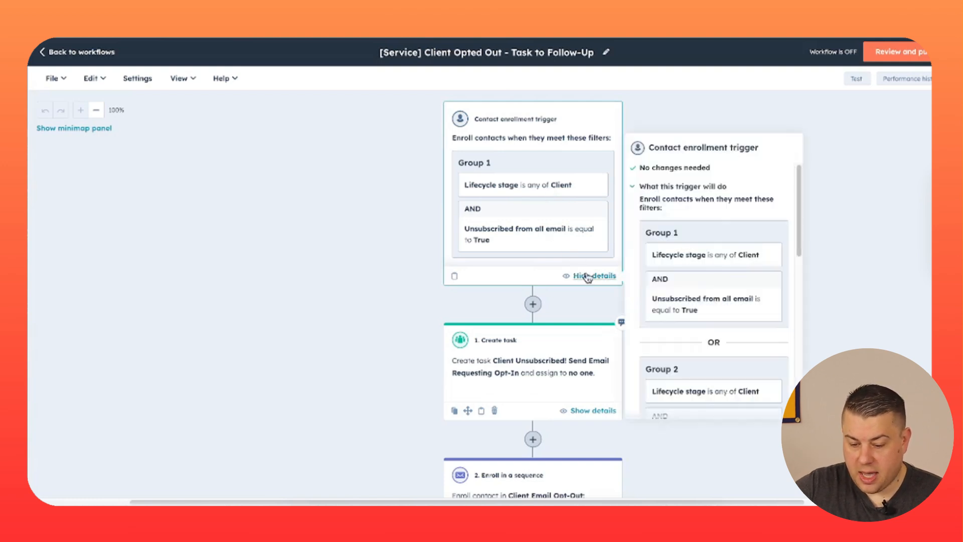
pyautogui.scroll(-4, 774, 294)
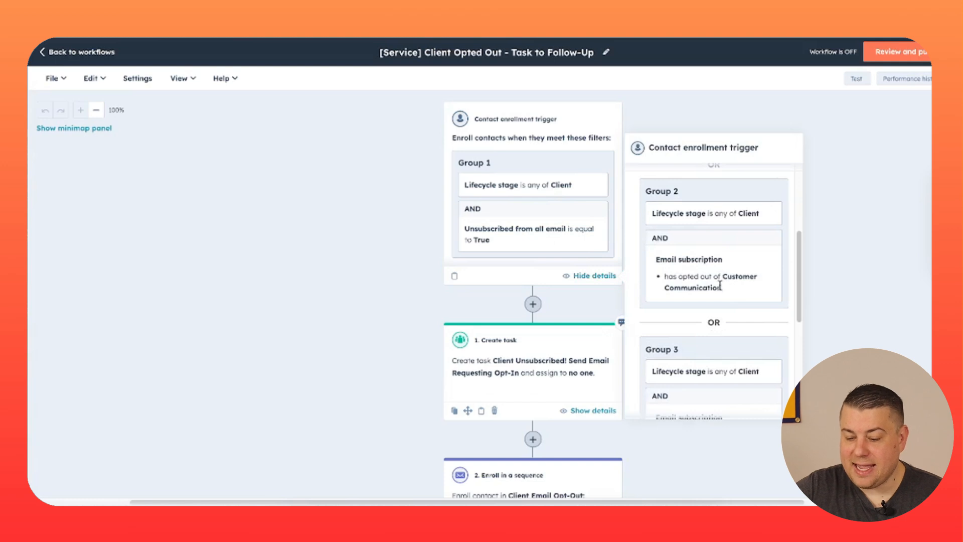
pyautogui.scroll(-5, 710, 285)
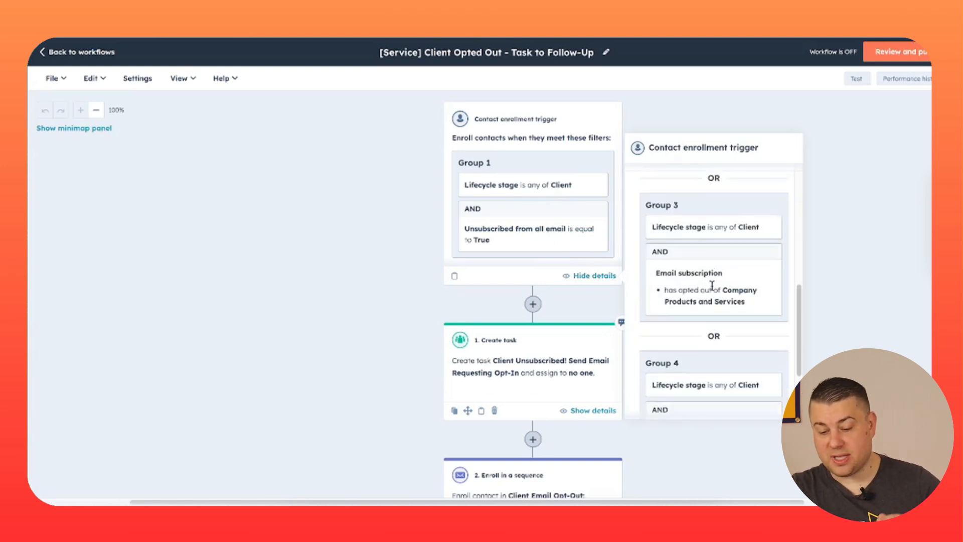
pyautogui.click(398, 266)
pyautogui.scroll(-2, 398, 265)
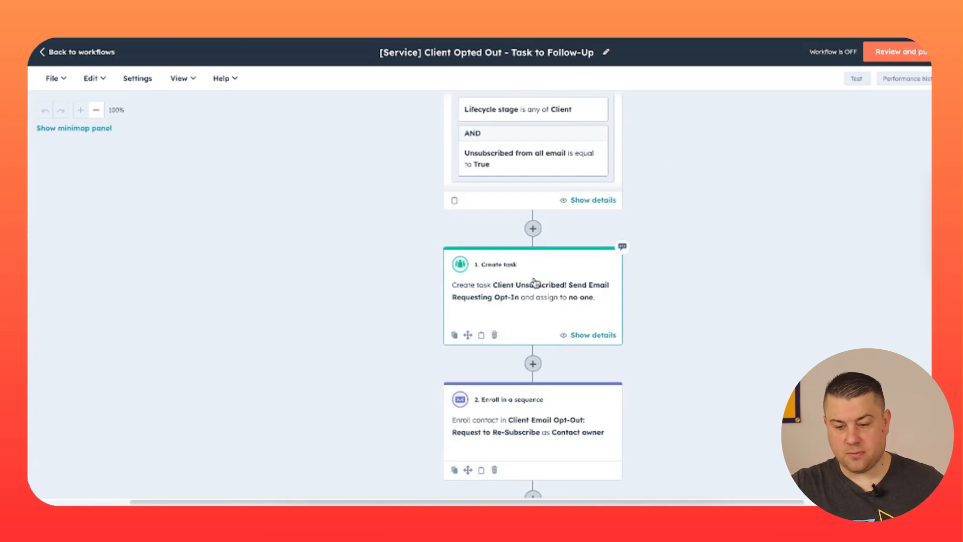
pyautogui.scroll(1, 535, 282)
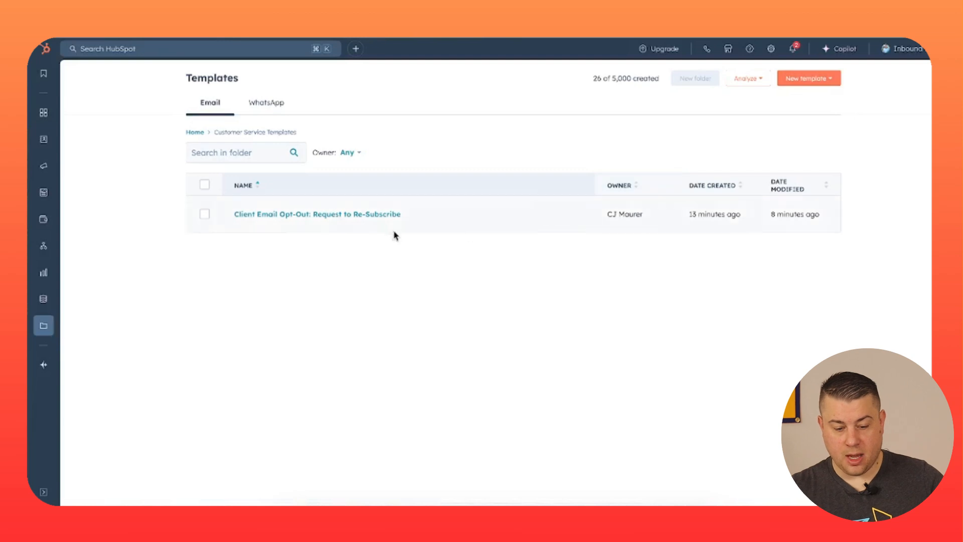
# Open the Client Email Opt-Out: Request to Re-Subscribe template and read through its name and message body.
pyautogui.click(366, 218)
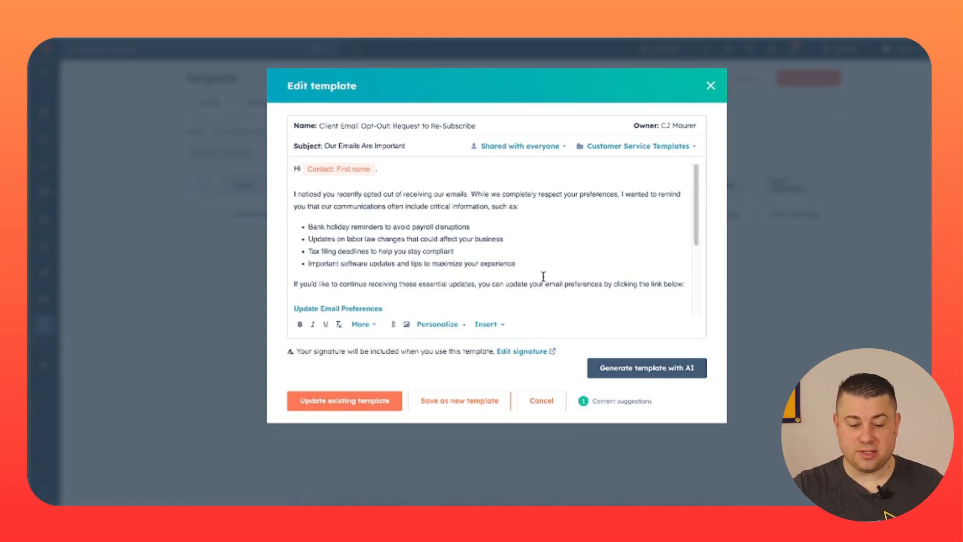
pyautogui.tripleClick(350, 128)
pyautogui.click(386, 127)
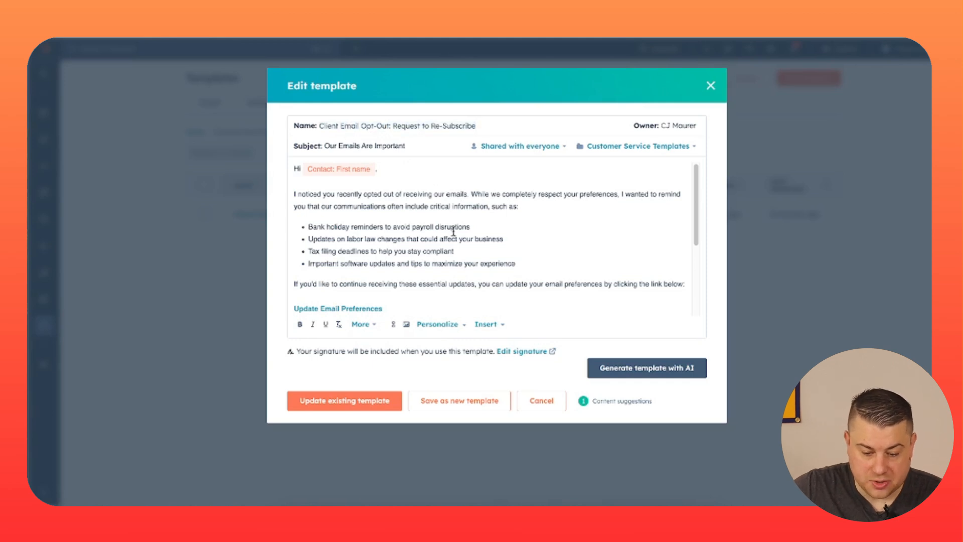
pyautogui.moveTo(367, 204); pyautogui.dragTo(520, 207)
pyautogui.click(424, 213)
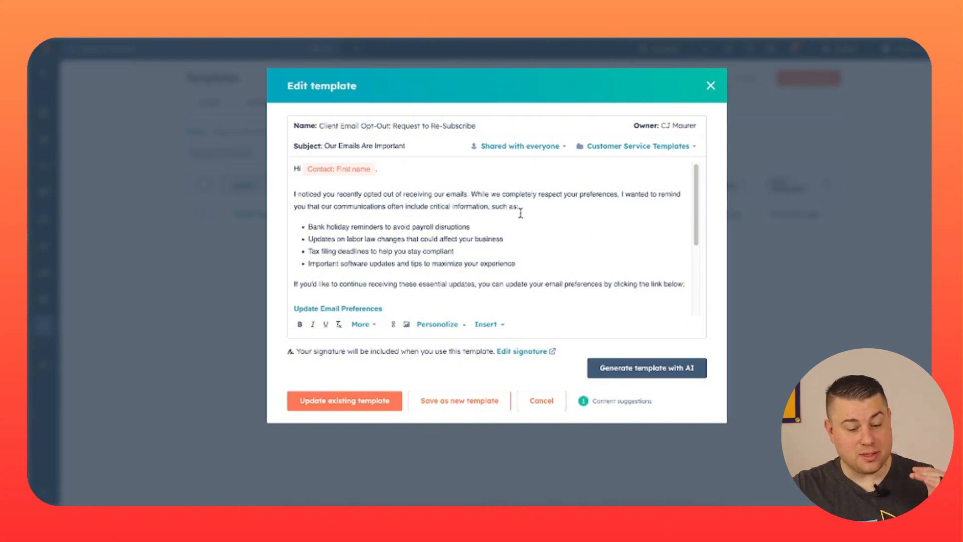
pyautogui.scroll(-1, 522, 221)
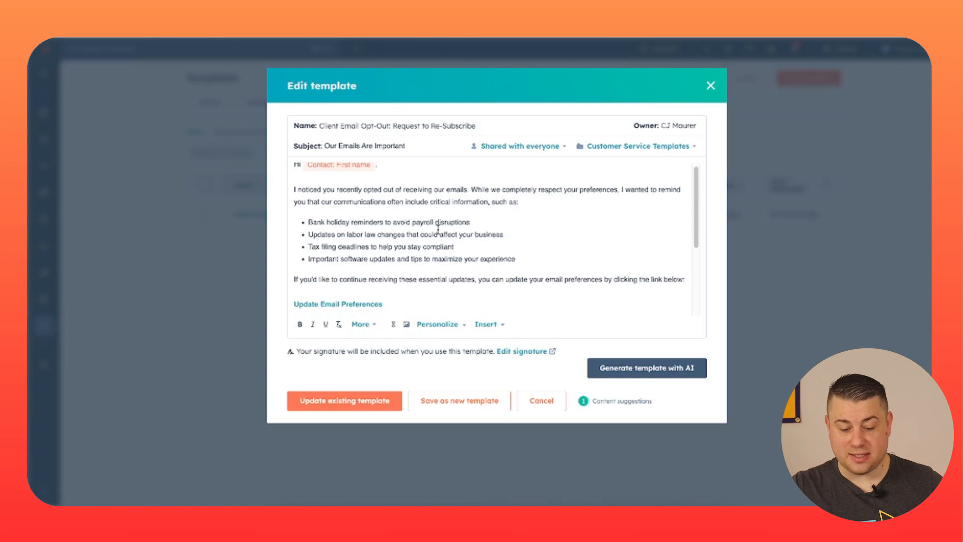
pyautogui.scroll(-2, 437, 229)
pyautogui.scroll(-1, 438, 228)
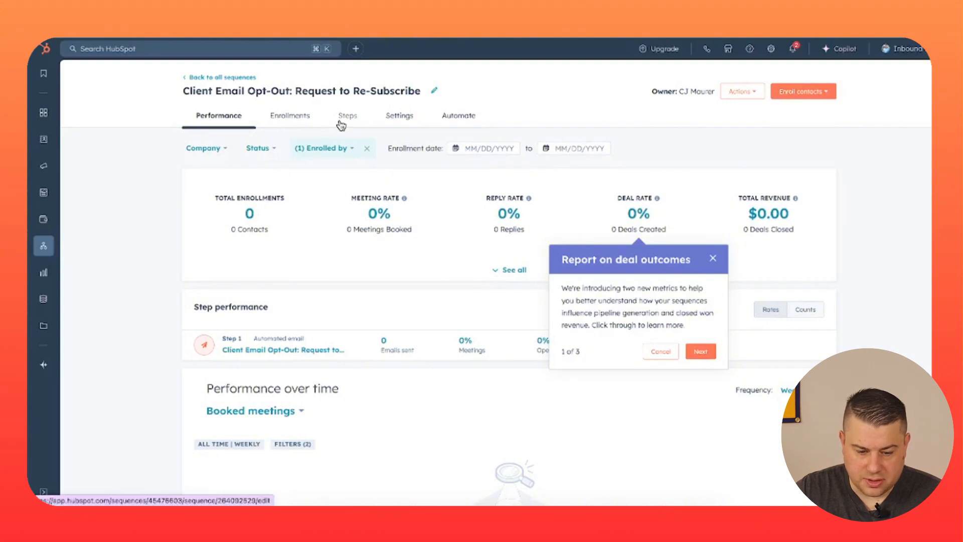
# View the steps of the Client Email Opt-Out: Request to Re-Subscribe sequence.
pyautogui.click(341, 122)
pyautogui.scroll(-2, 507, 268)
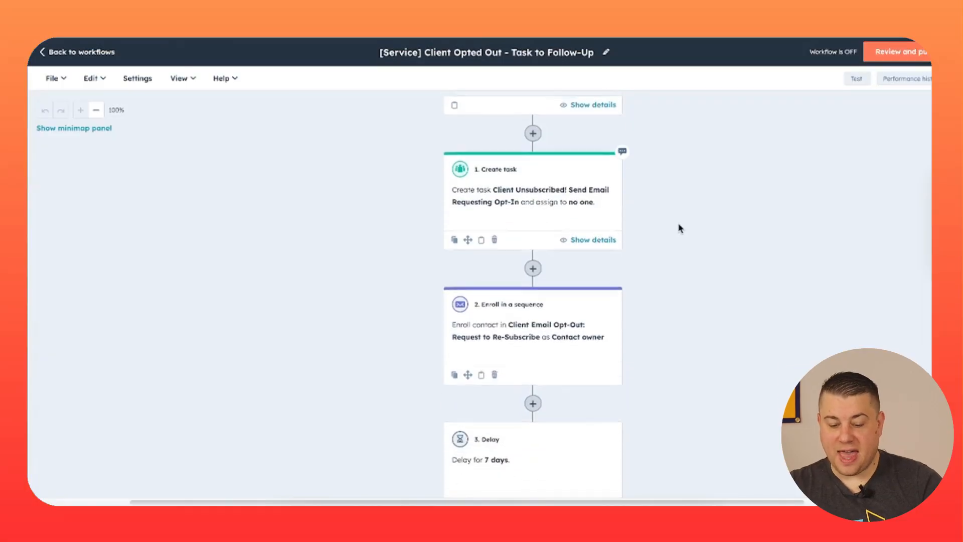
# Review the client opt-out workflow's sequence enrollment, delays, and Opted Back In and Still Not Opted In branches.
pyautogui.scroll(-2, 679, 226)
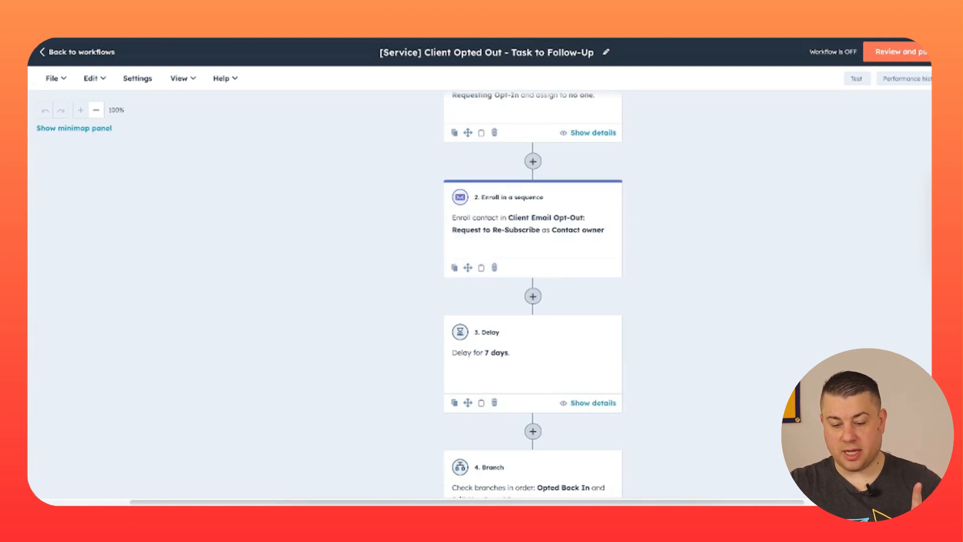
pyautogui.scroll(-1, 607, 199)
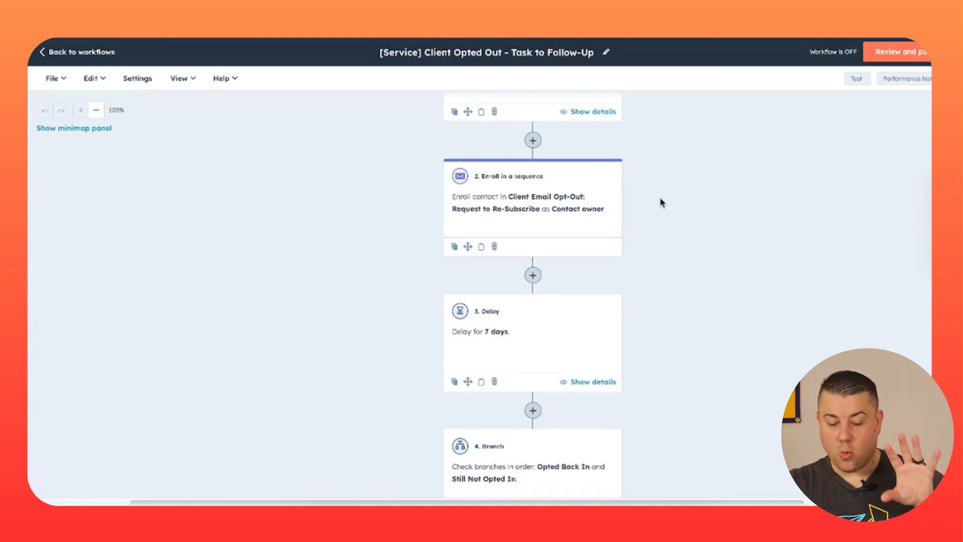
pyautogui.scroll(-3, 661, 201)
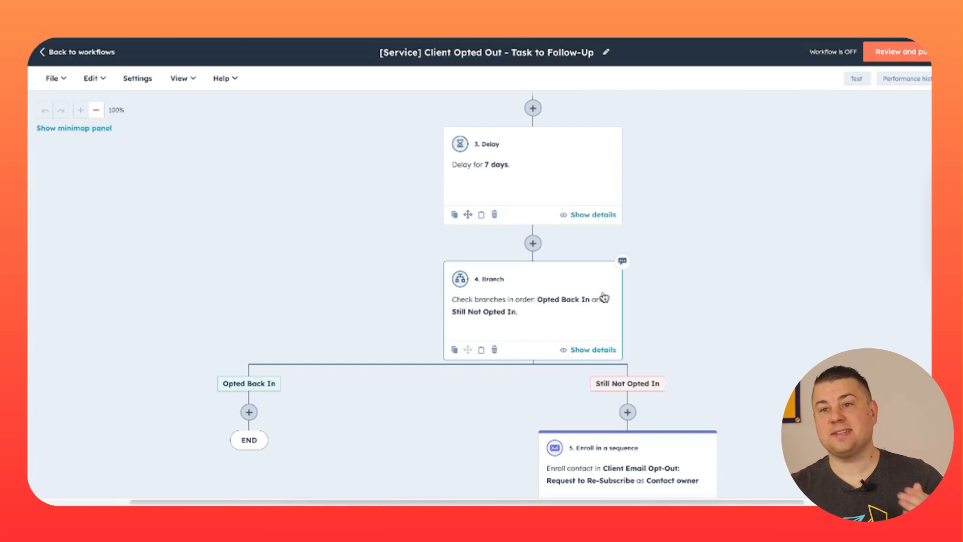
pyautogui.scroll(-6, 773, 269)
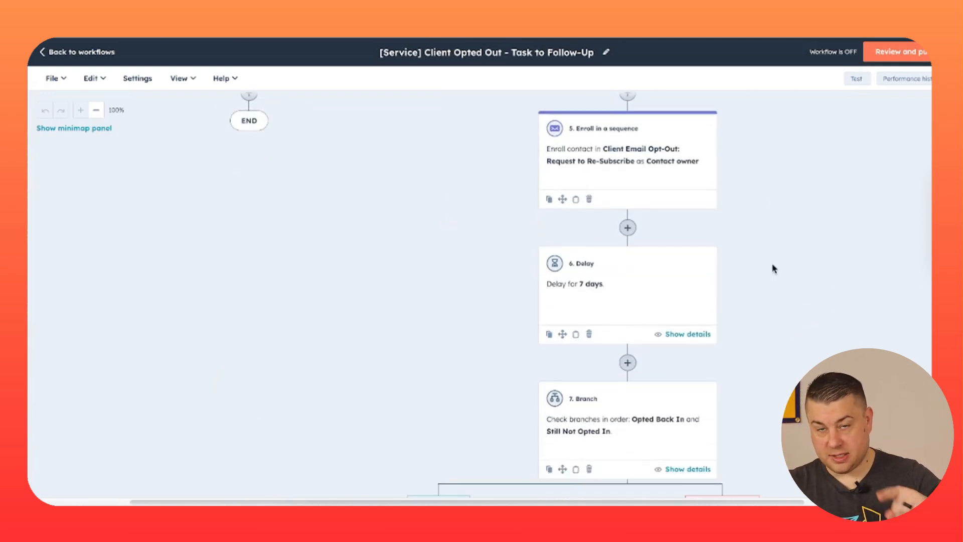